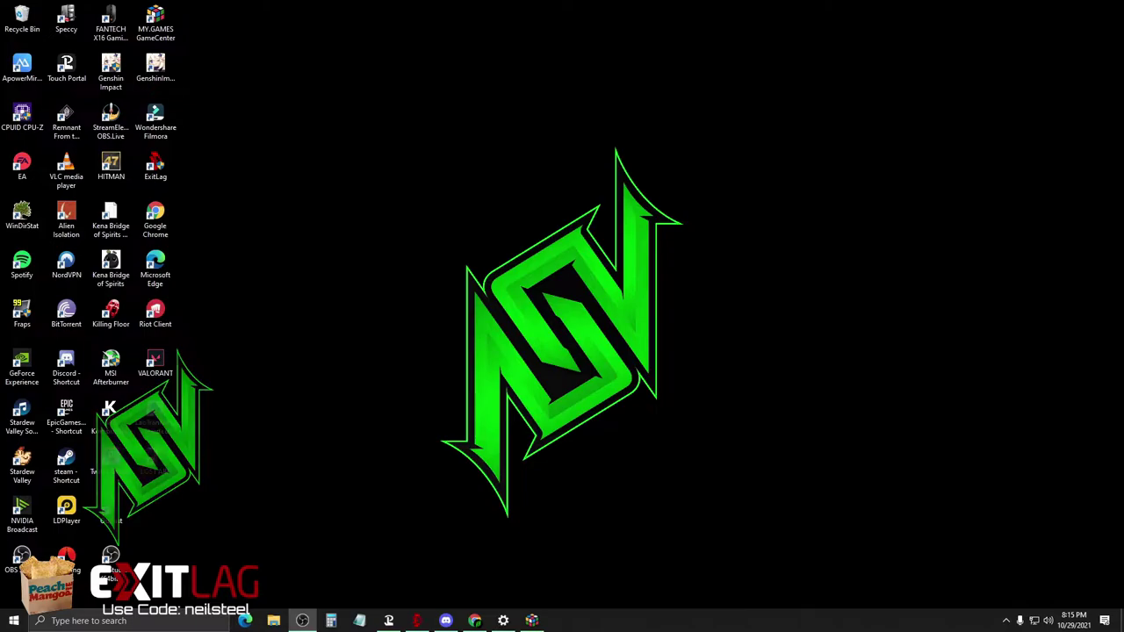
Switch to the browser, view the Lost Ark registration form and close it, and show the Mail.ru Game Center download page.
left_click(474, 621)
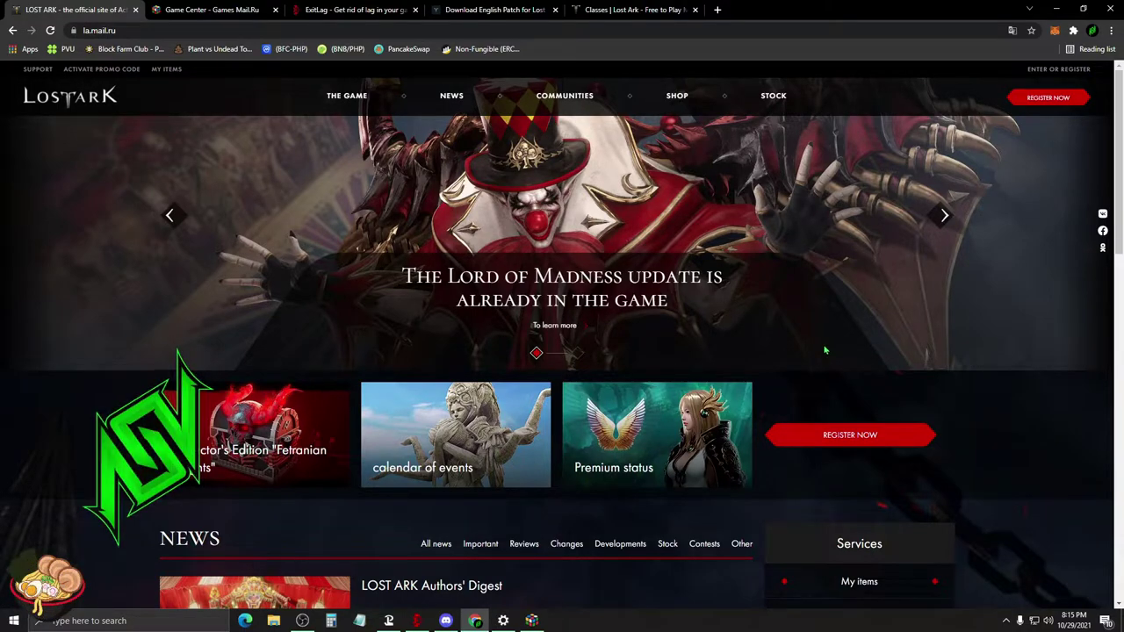
left_click(1038, 105)
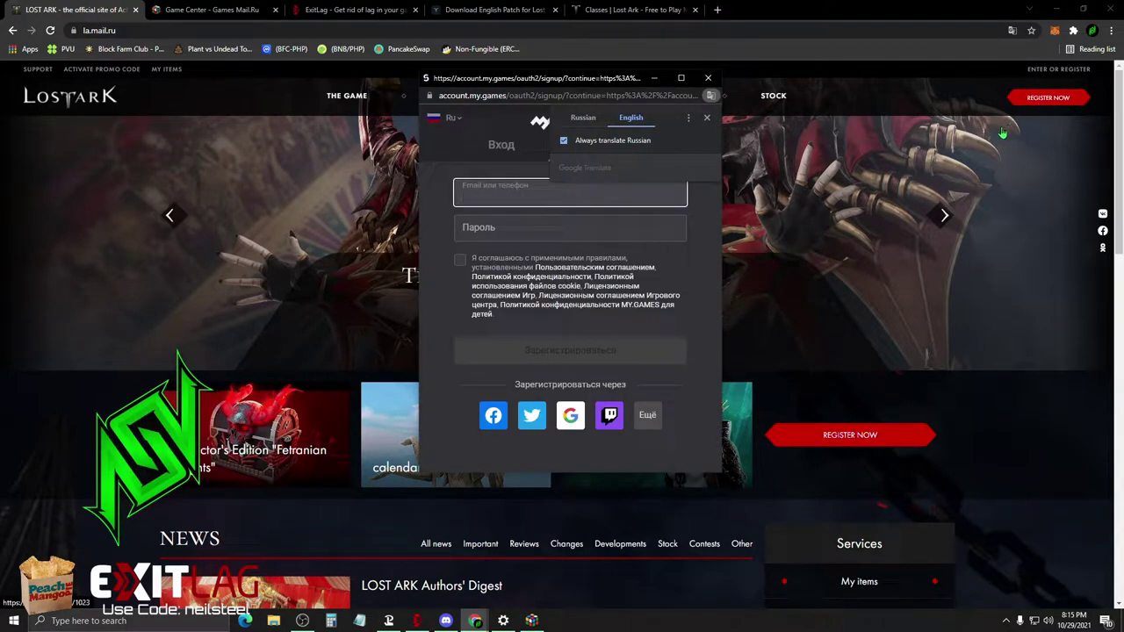
left_click(708, 79)
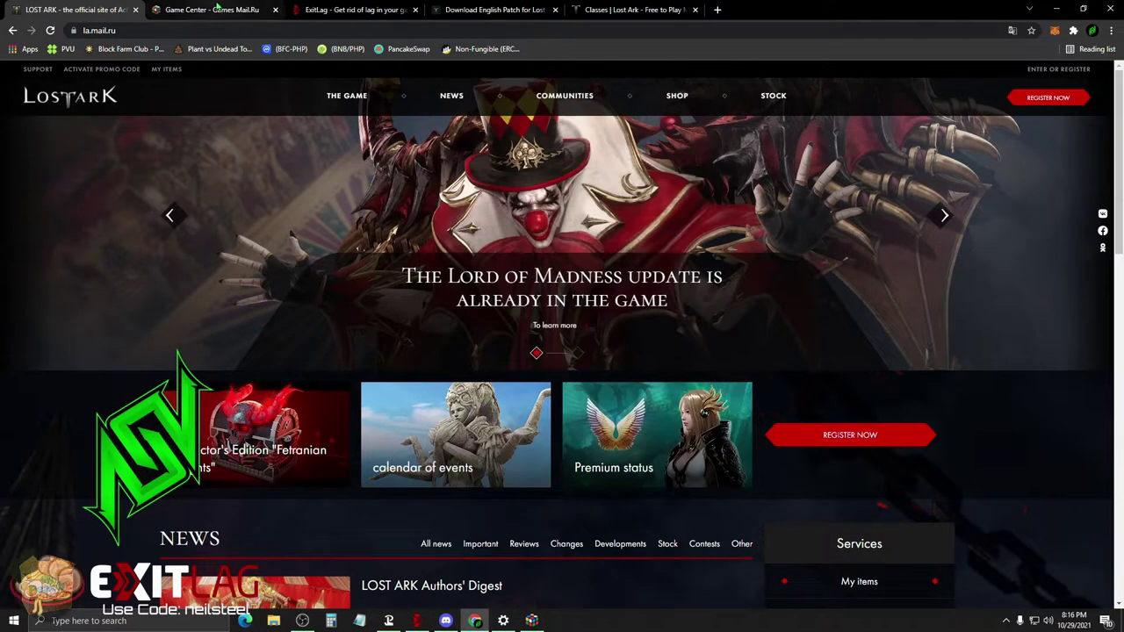
left_click(217, 9)
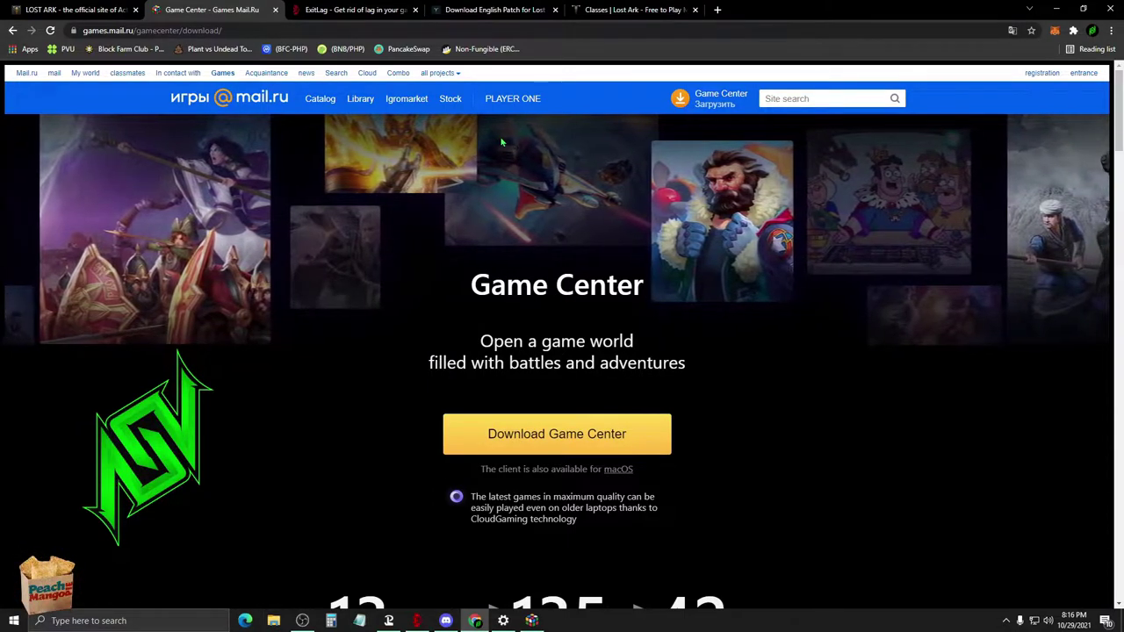
Open the ExitLag subscription plans from the account page and select the Monthly plan.
left_click(374, 9)
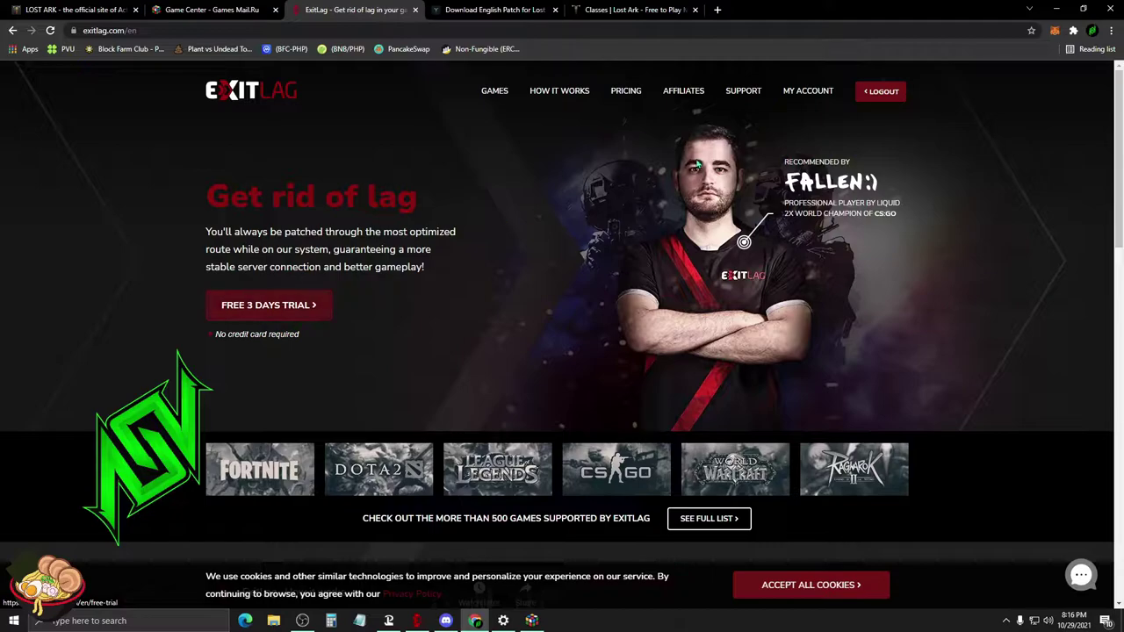
left_click(808, 95)
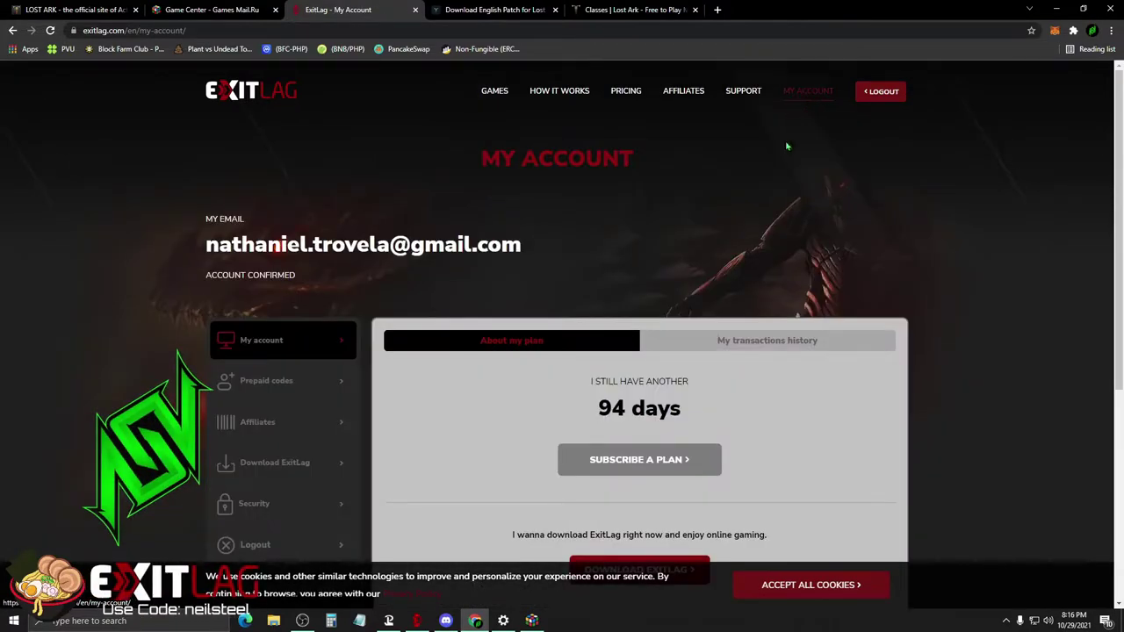
left_click(683, 457)
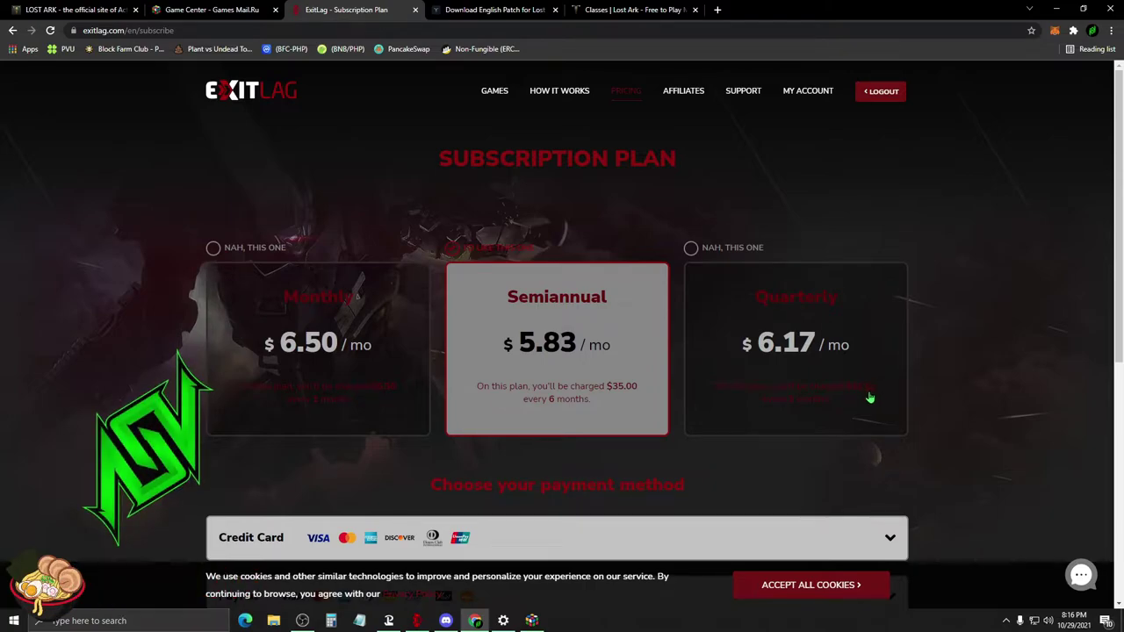
scroll(869, 400, "down", 1)
left_click(406, 336)
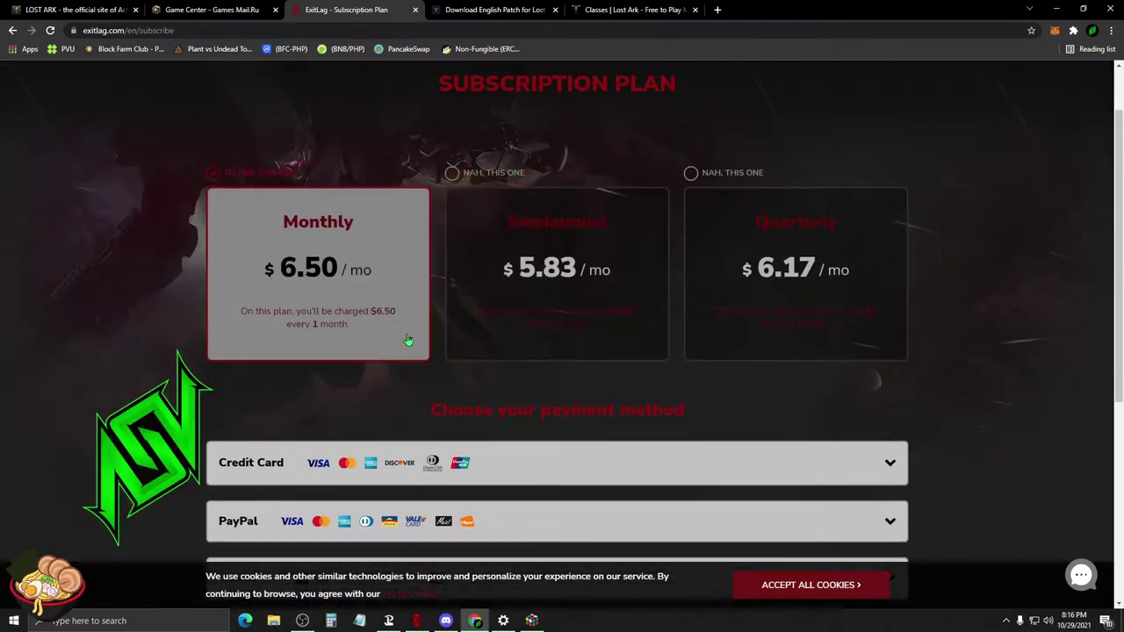
scroll(510, 360, "up", 2)
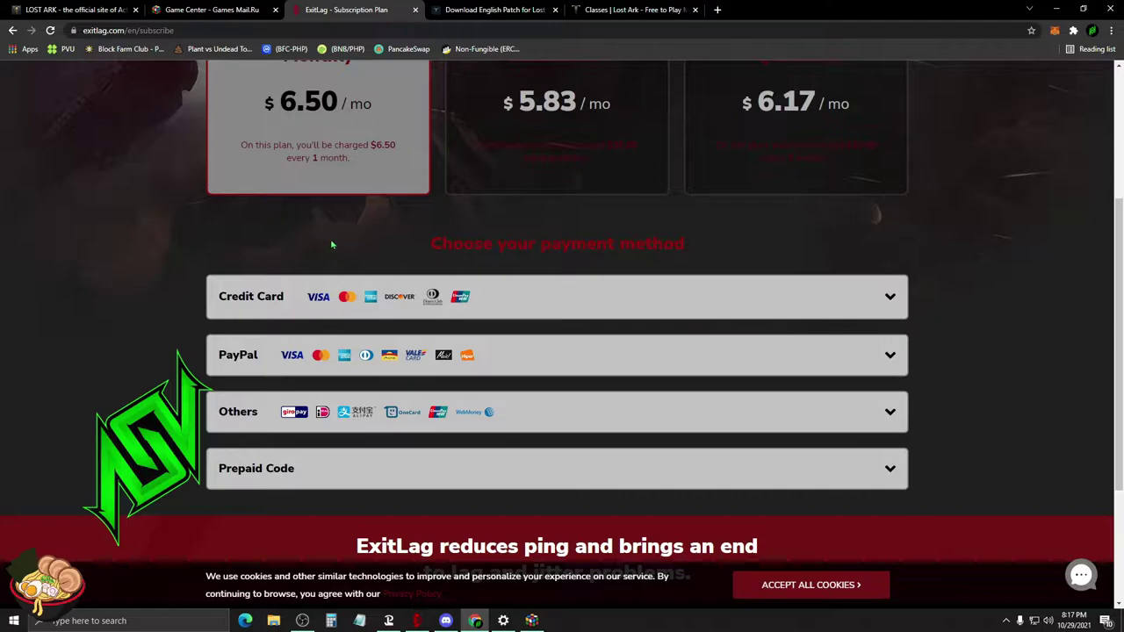
Choose PayPal as the payment method and apply the promo code neilsteel to the monthly plan.
left_click(885, 367)
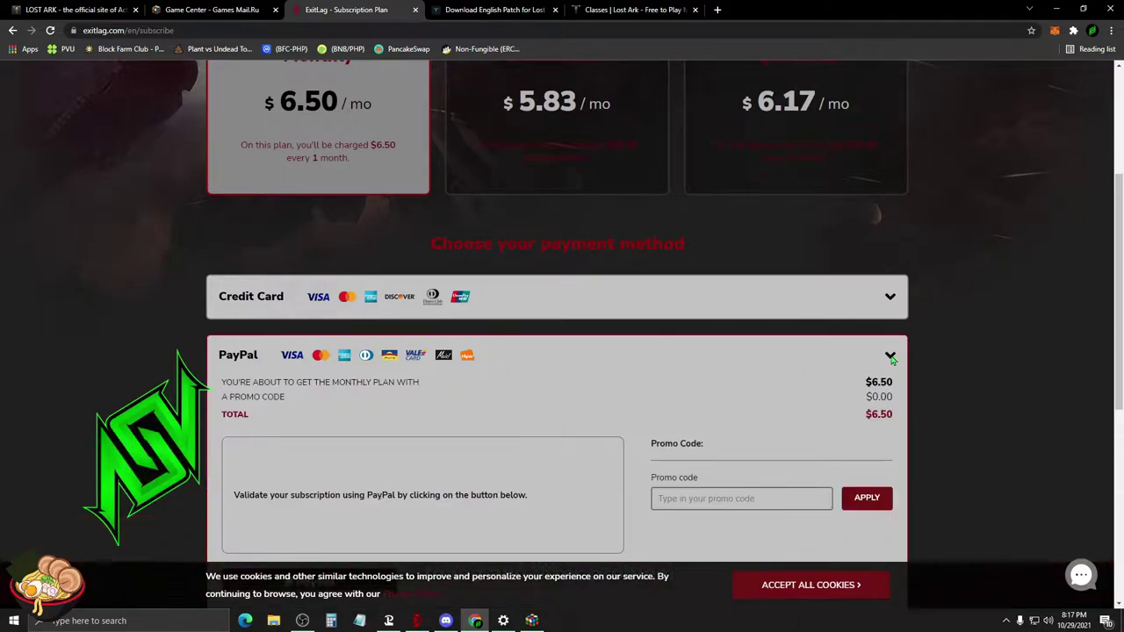
left_click(702, 499)
type("neilsteel")
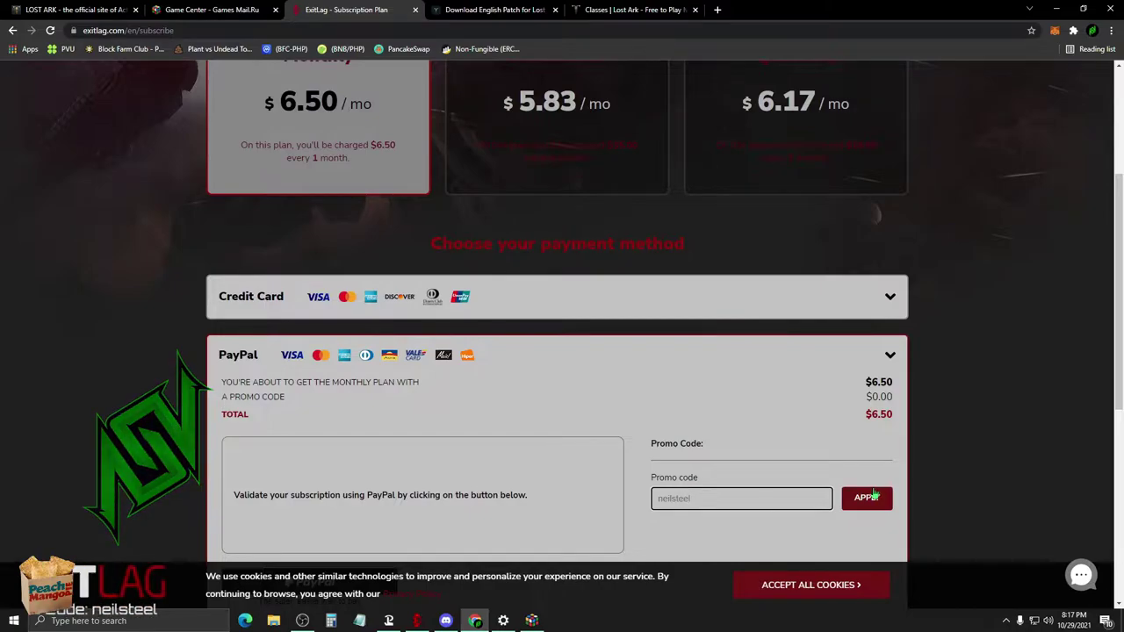
left_click(864, 499)
scroll(864, 499, "down", 1)
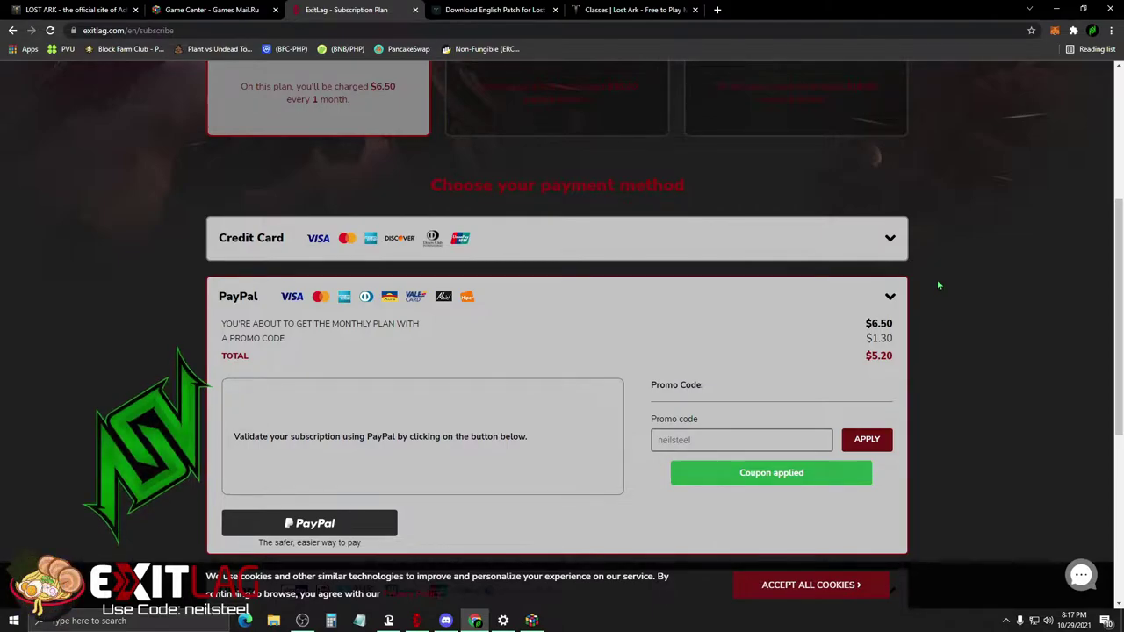
Switch to the ExitLag app and make sure Start automatically with Windows is enabled in its general settings.
left_click(1055, 9)
left_click(418, 621)
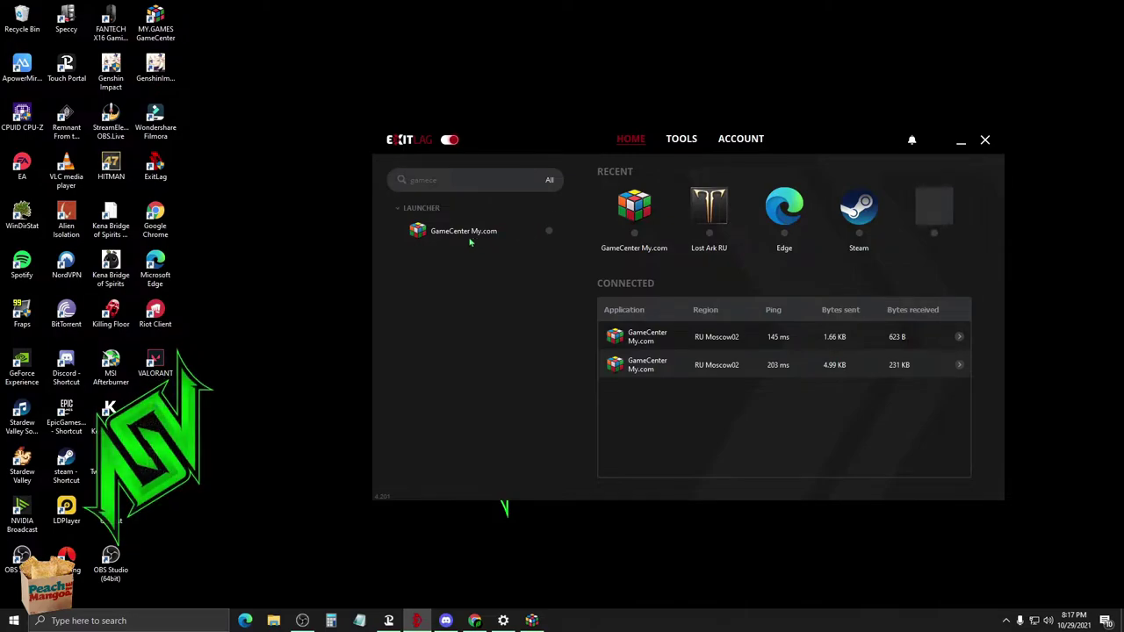
left_click(683, 142)
left_click(537, 216)
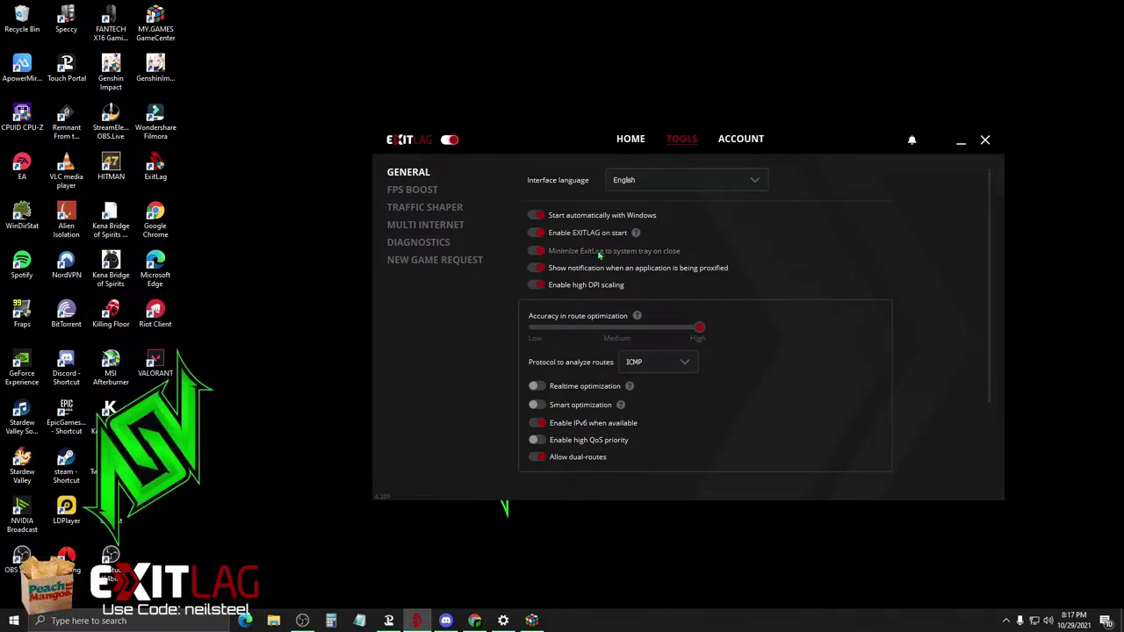
Search the ExitLag application list for "gamecen" and open the route settings of GameCenter My.com.
left_click(644, 142)
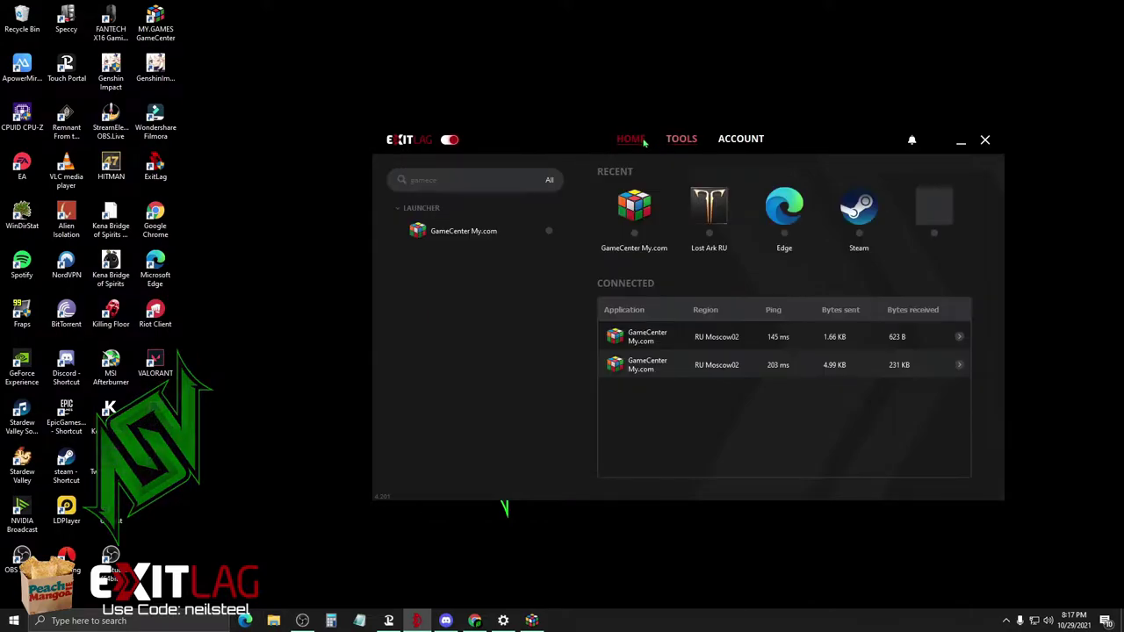
left_click(489, 180)
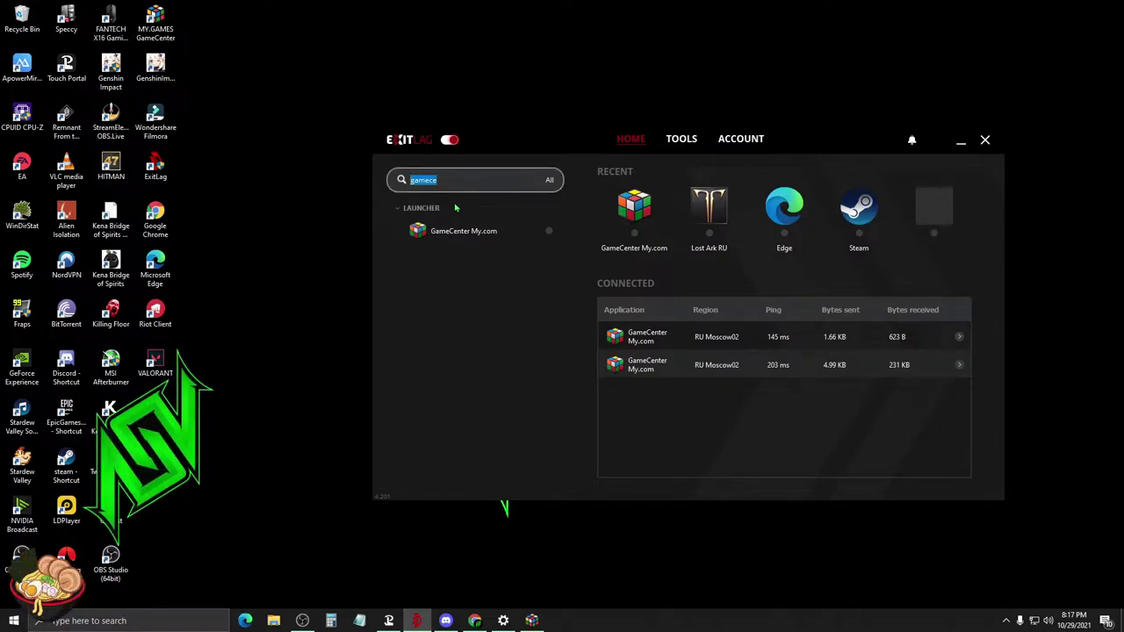
type("g")
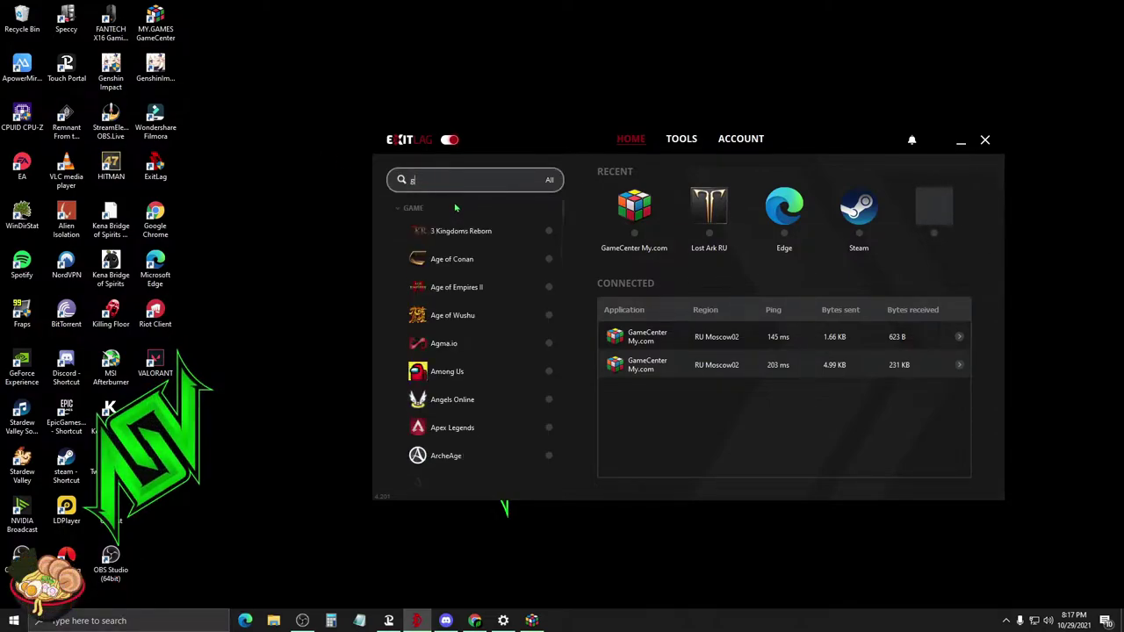
type("amecen")
left_click(453, 233)
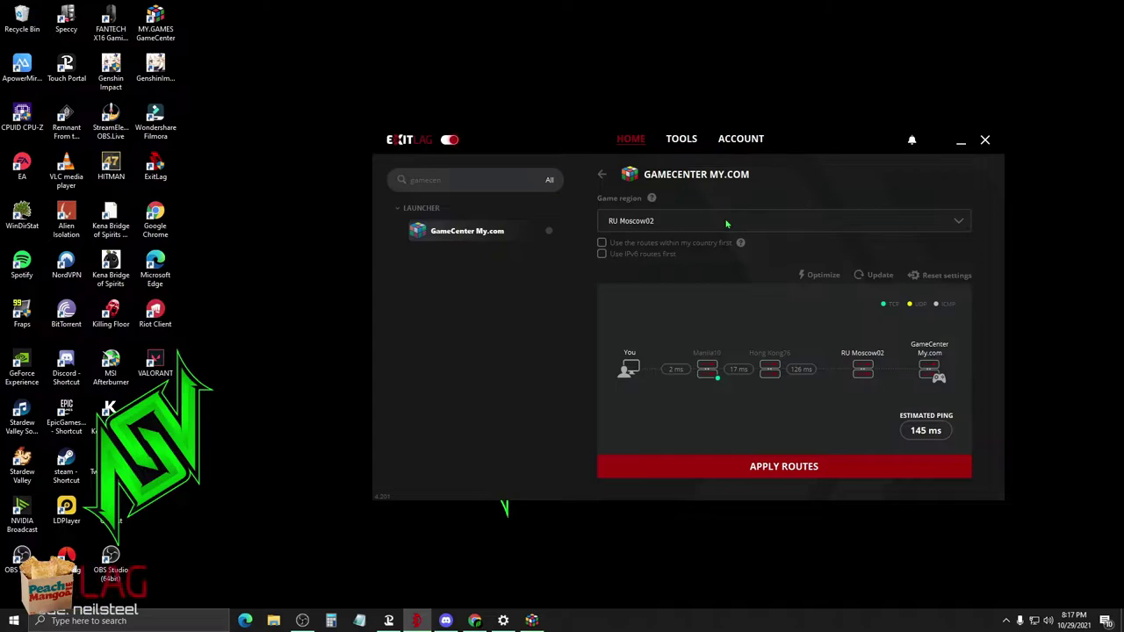
Try the RU Moscow03 and RU Moscow04 game regions for GameCenter My.com.
left_click(726, 224)
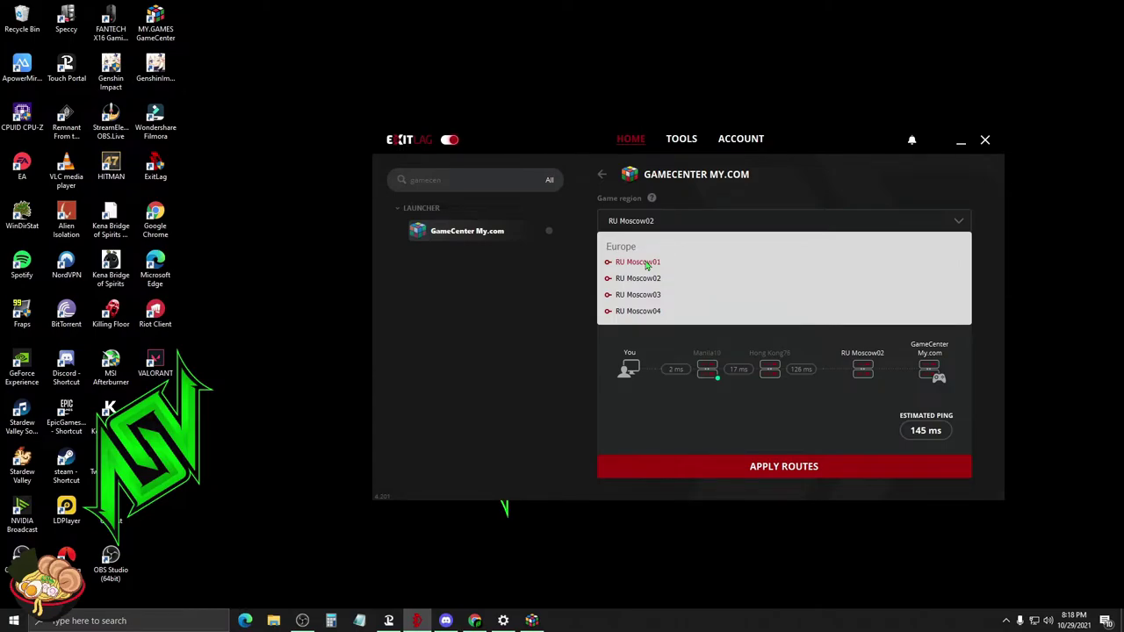
left_click(642, 296)
left_click(650, 221)
left_click(639, 312)
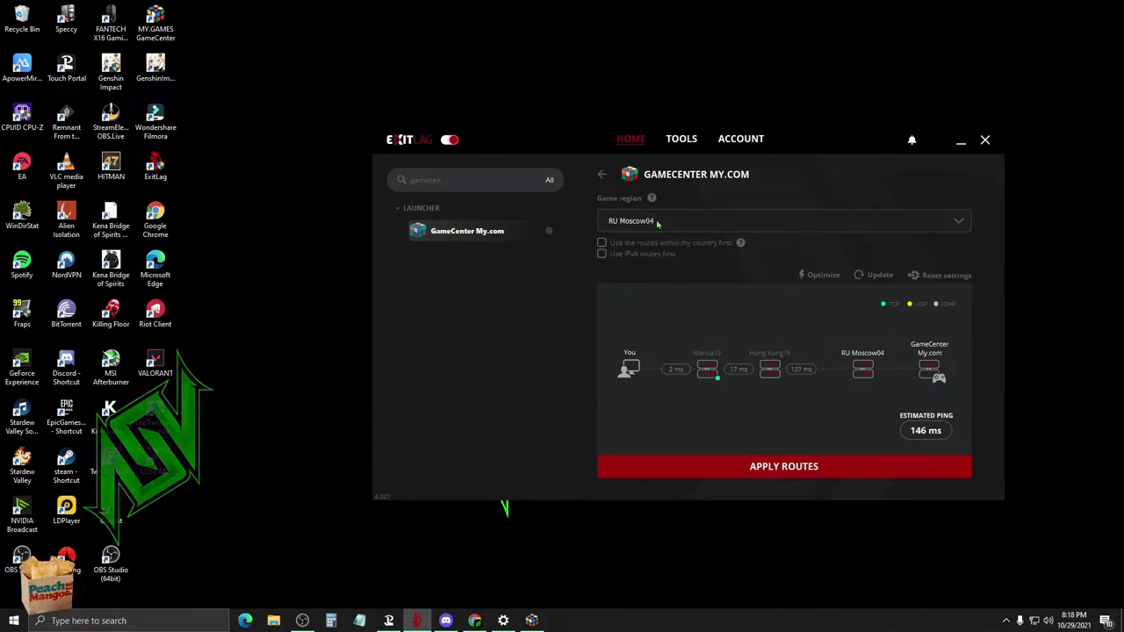
Set the GameCenter My.com game region to RU Moscow02 and apply the routes.
left_click(655, 221)
left_click(640, 290)
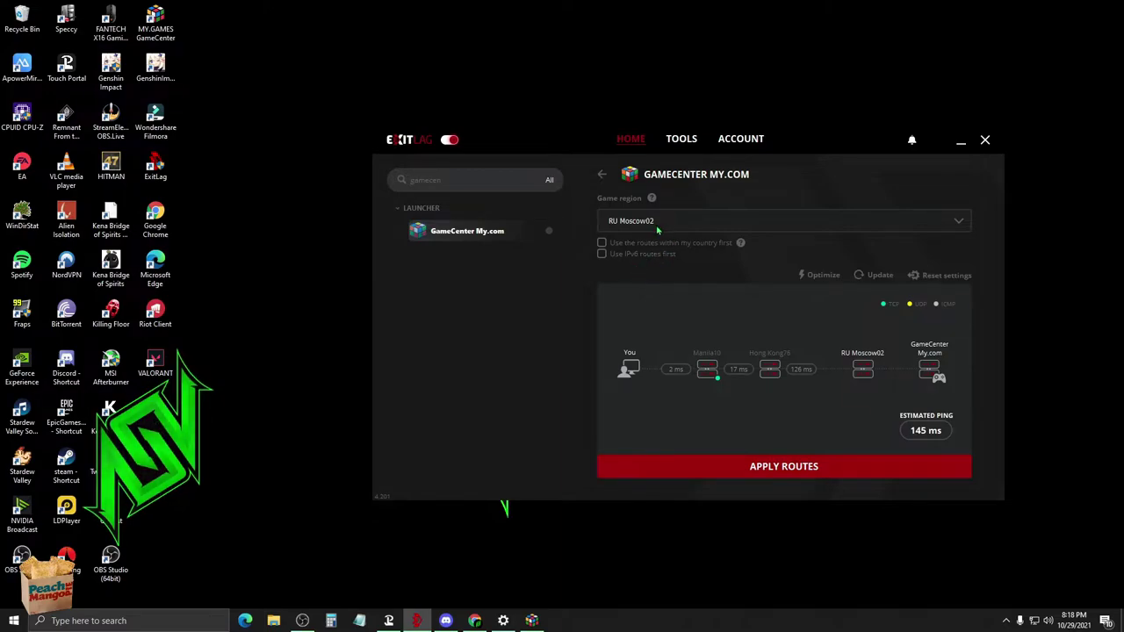
left_click(757, 466)
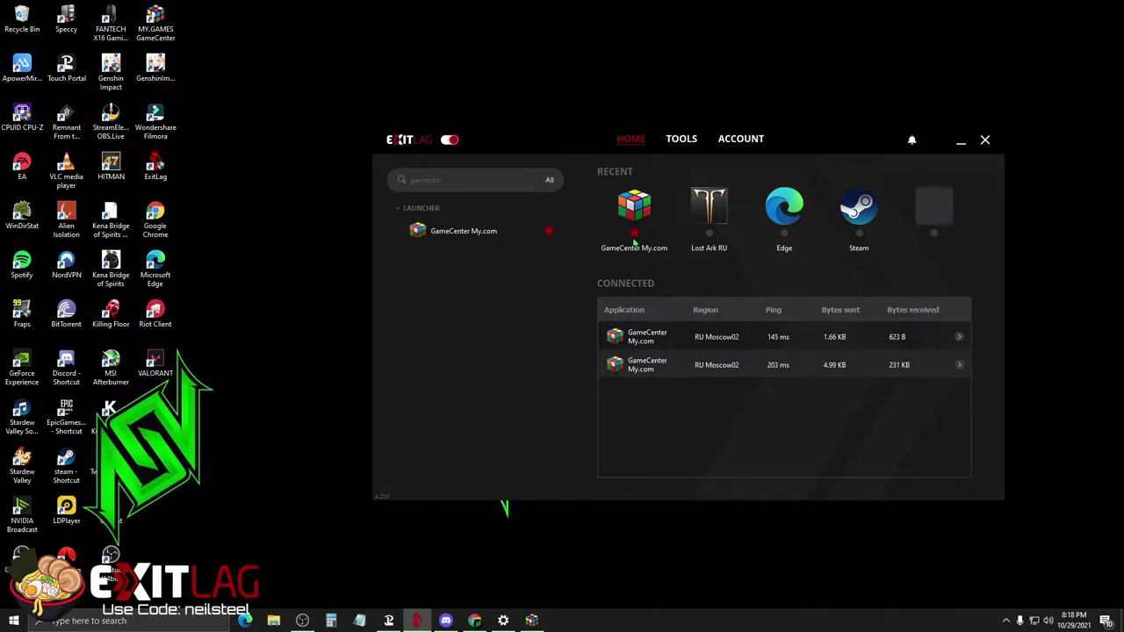
Switch to MY.GAMES GameCenter and confirm English as the interface language in its region and language settings.
left_click(534, 621)
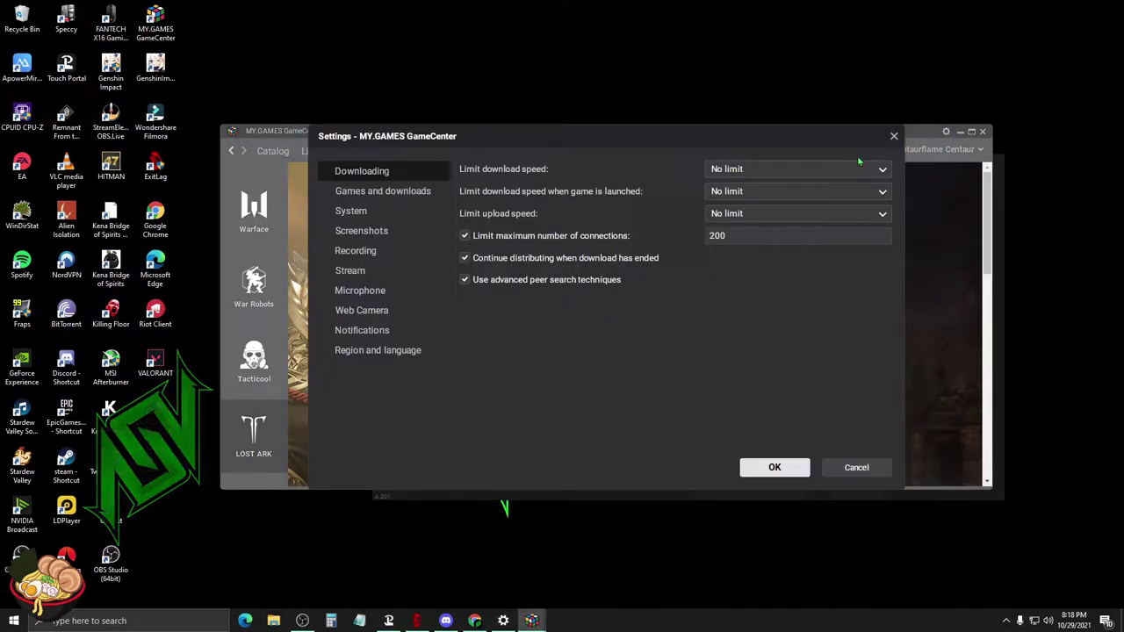
left_click(372, 353)
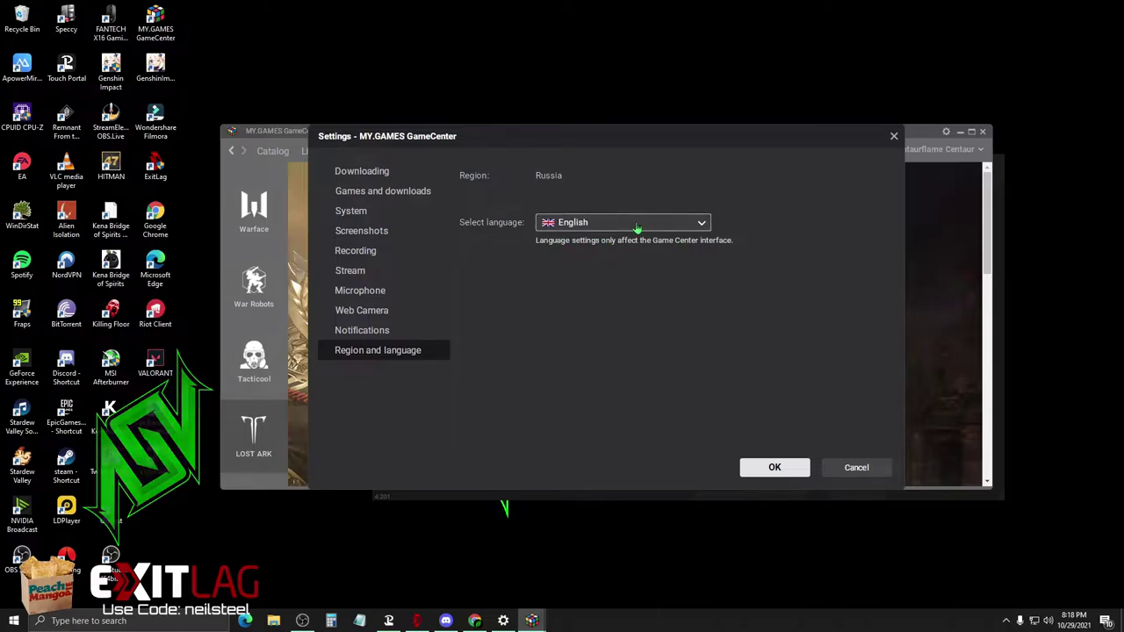
left_click(760, 467)
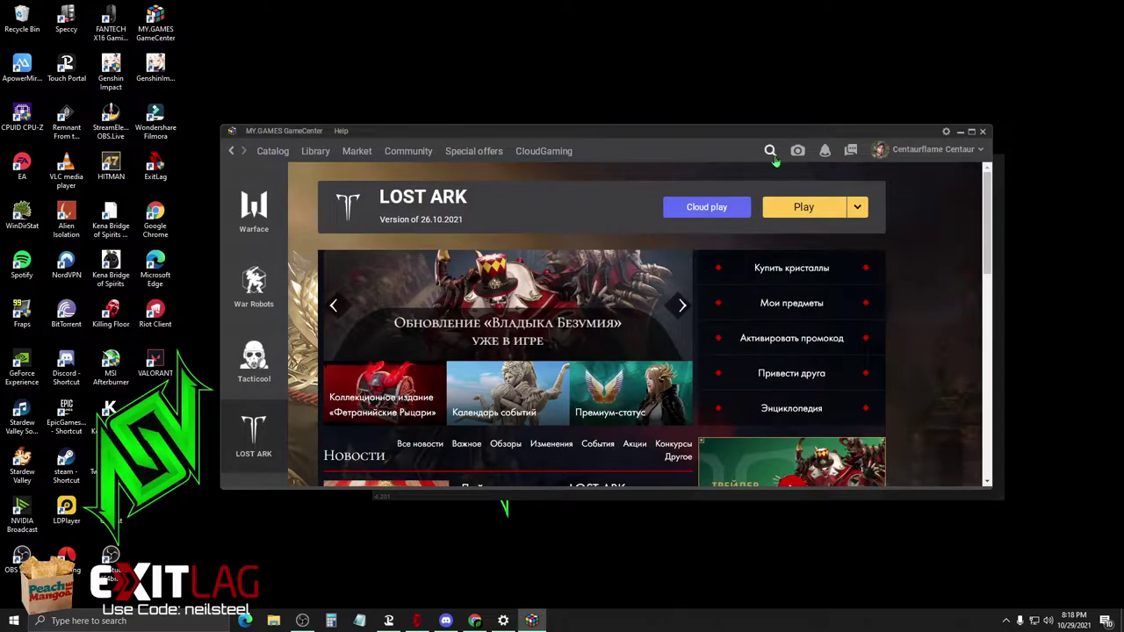
Search GameCenter for "lost ark" and open the LOST ARK game page.
left_click(770, 151)
type("lost ark")
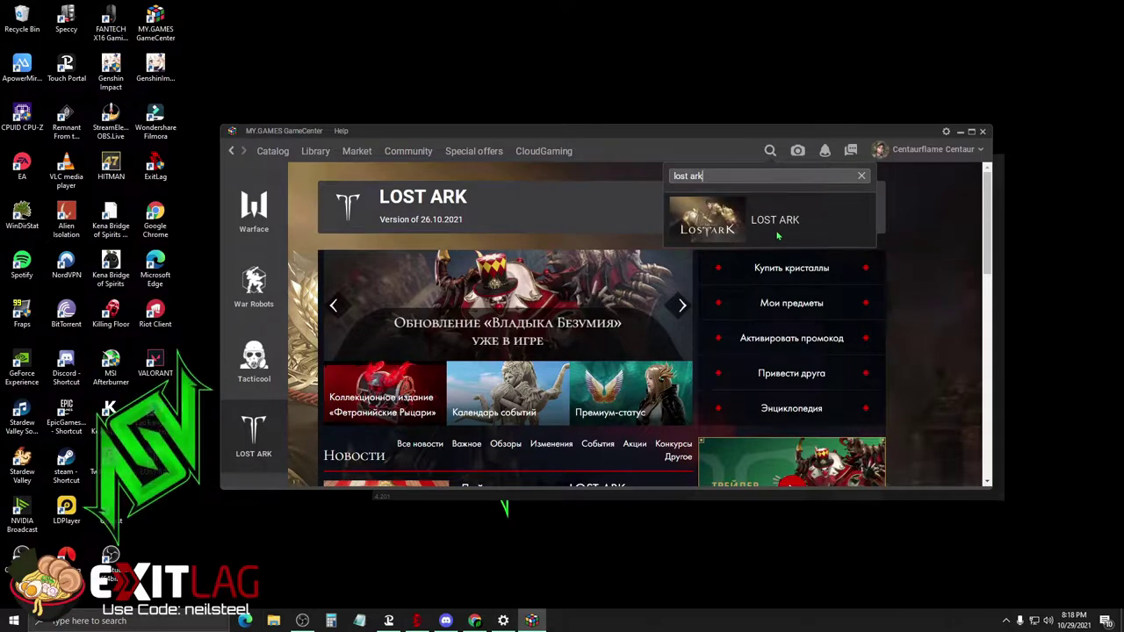
left_click(777, 235)
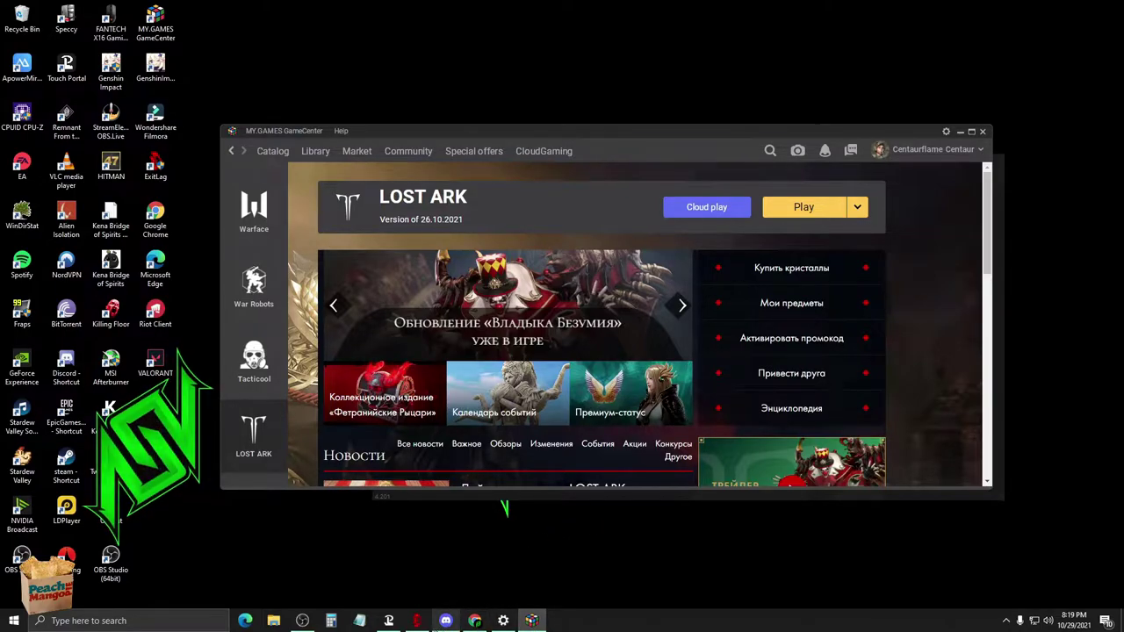
Turn off the GameCenter My.com route in ExitLag and try to launch Lost Ark from MY.GAMES GameCenter.
left_click(416, 621)
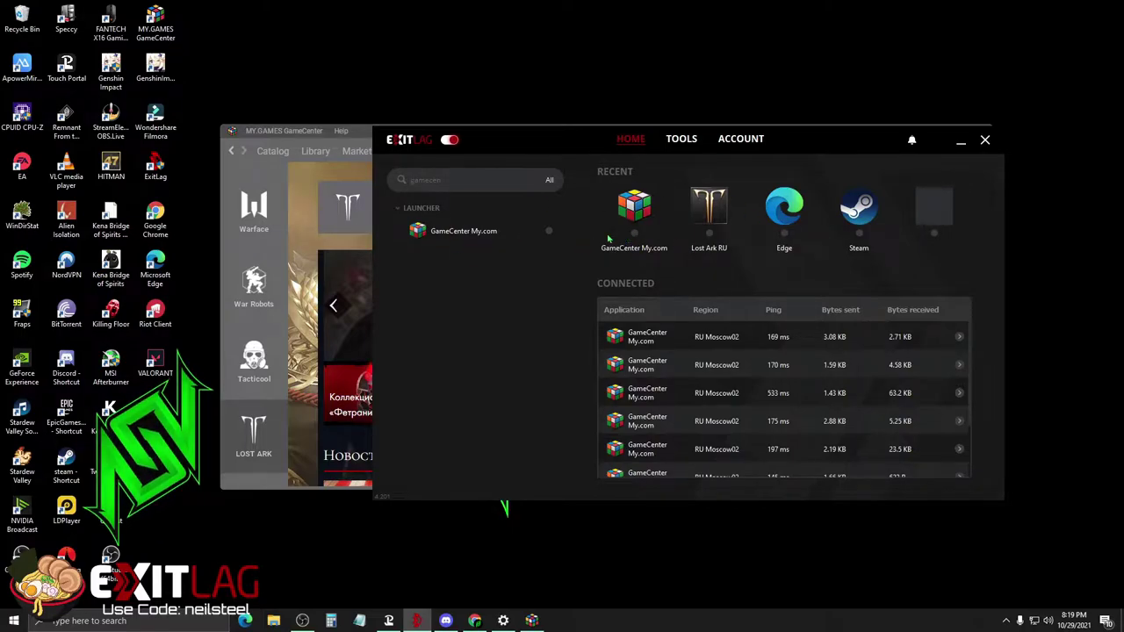
left_click(360, 133)
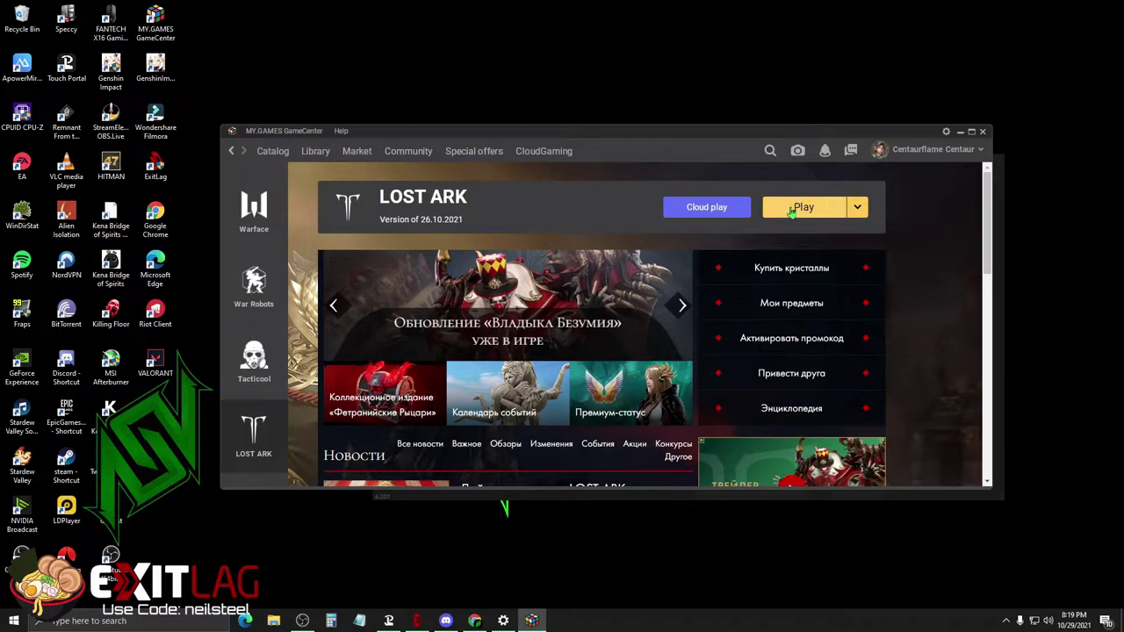
left_click(791, 209)
left_click(673, 339)
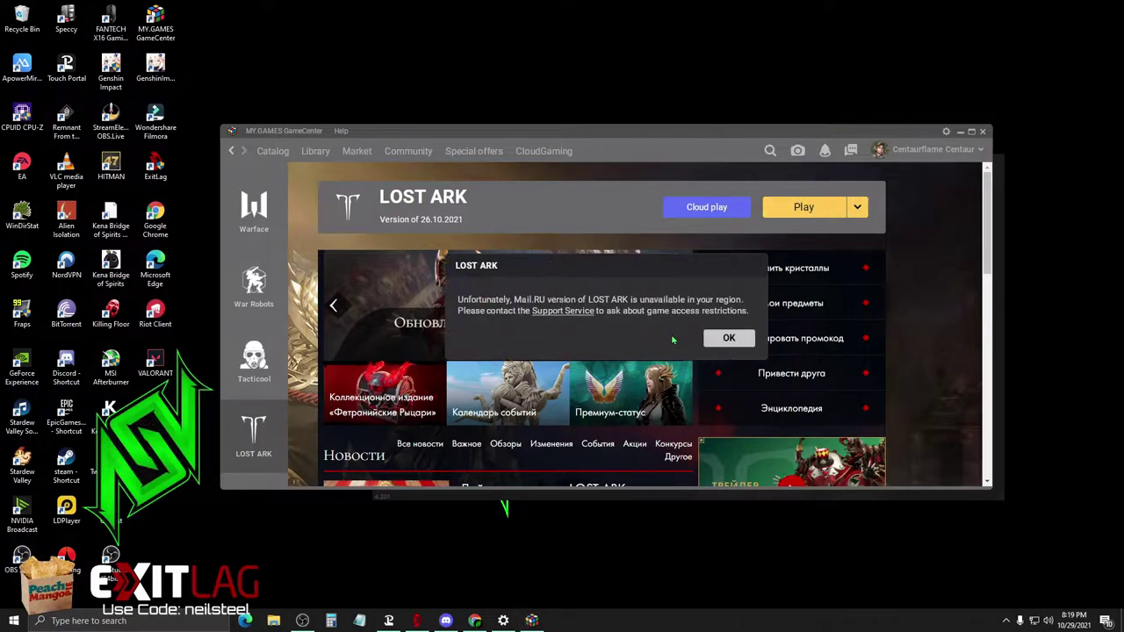
left_click(728, 339)
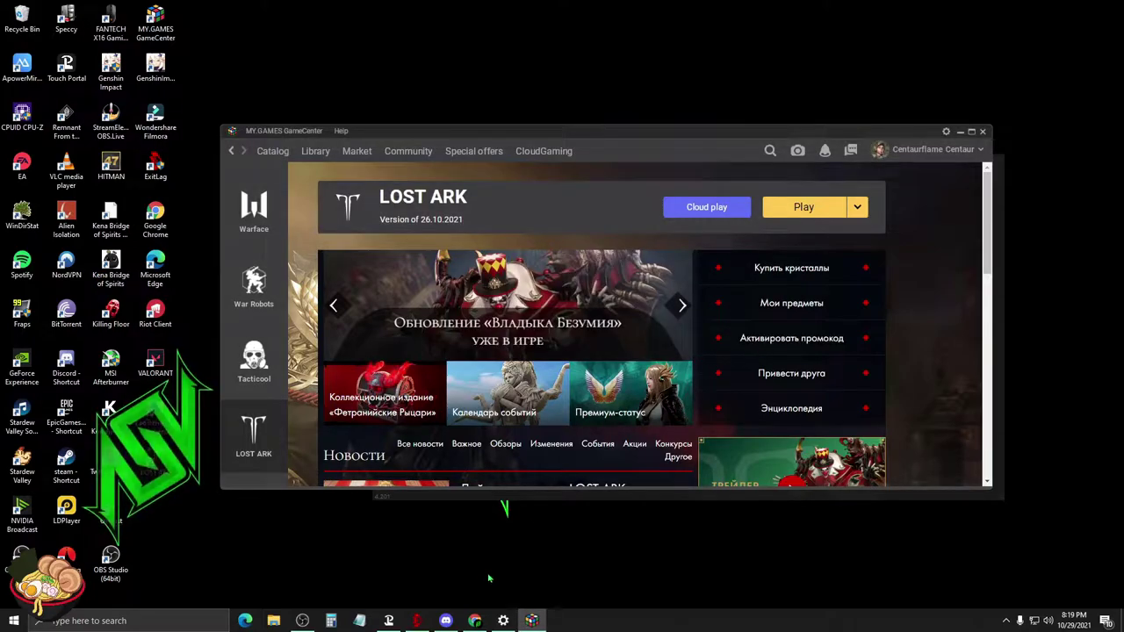
Switch to ExitLag, reapply the routes for GameCenter My.com, and check both the GameCenter and ExitLag windows.
left_click(417, 621)
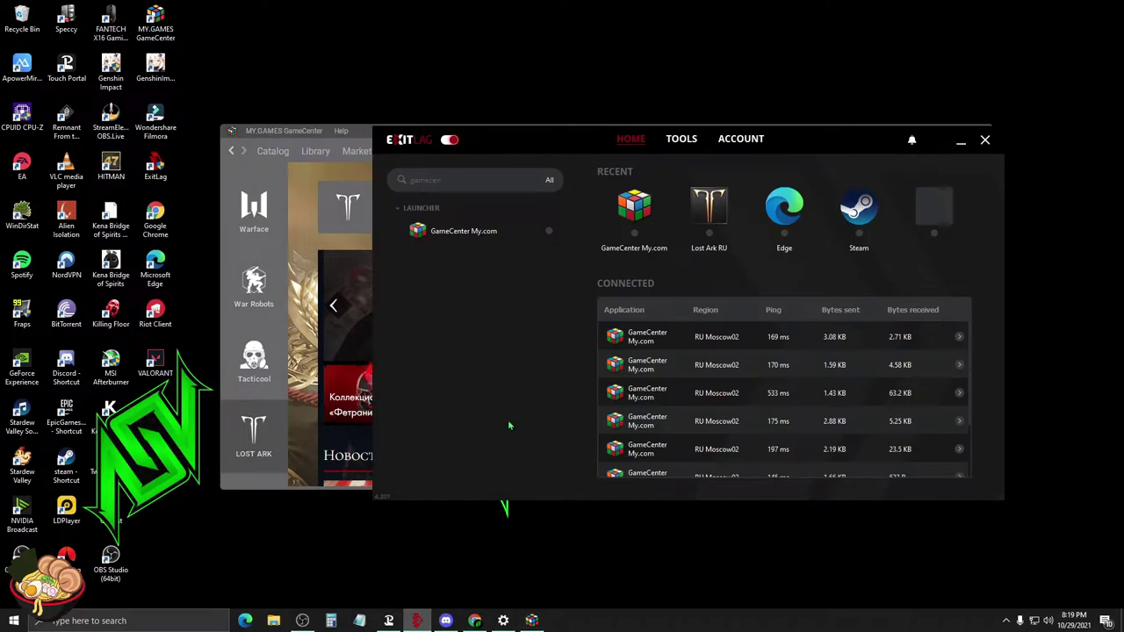
left_click(636, 236)
left_click(768, 470)
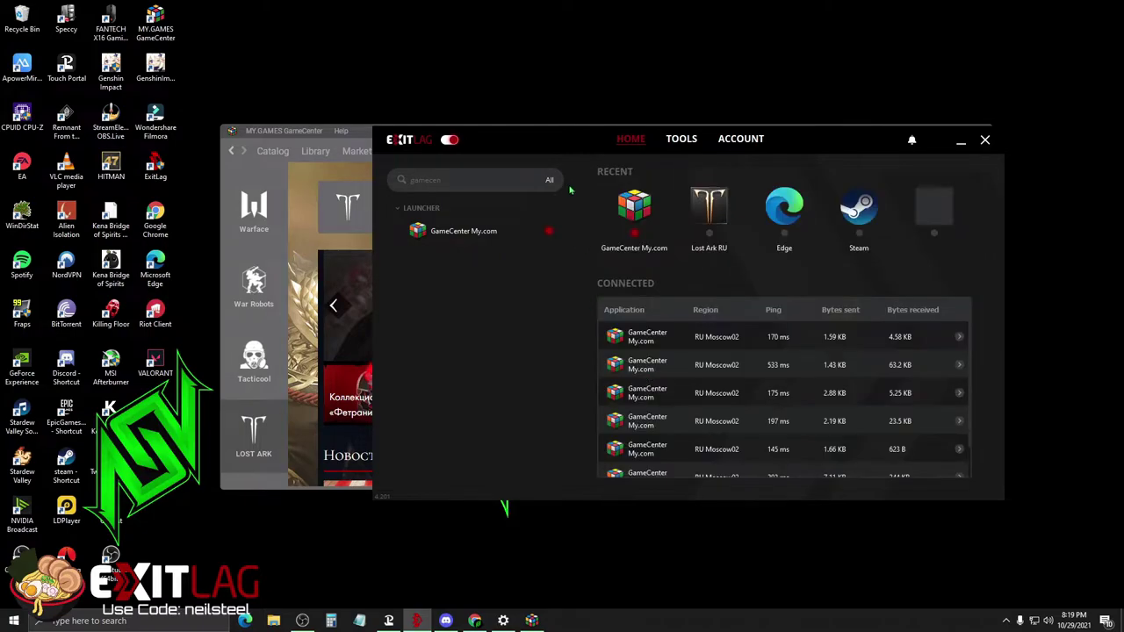
left_click(370, 133)
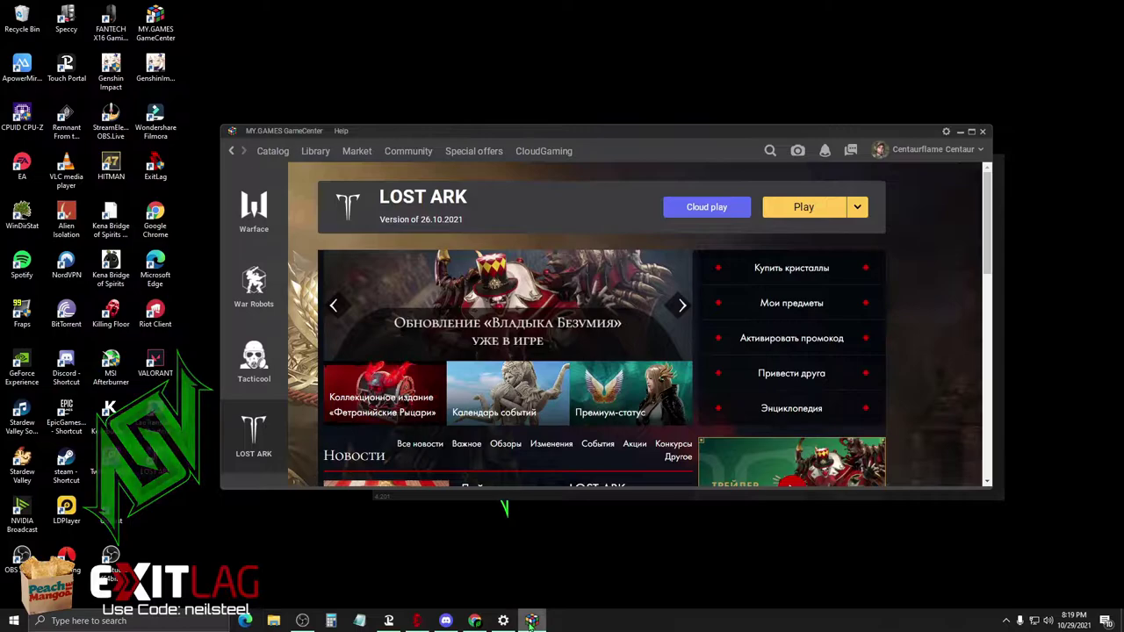
left_click(416, 621)
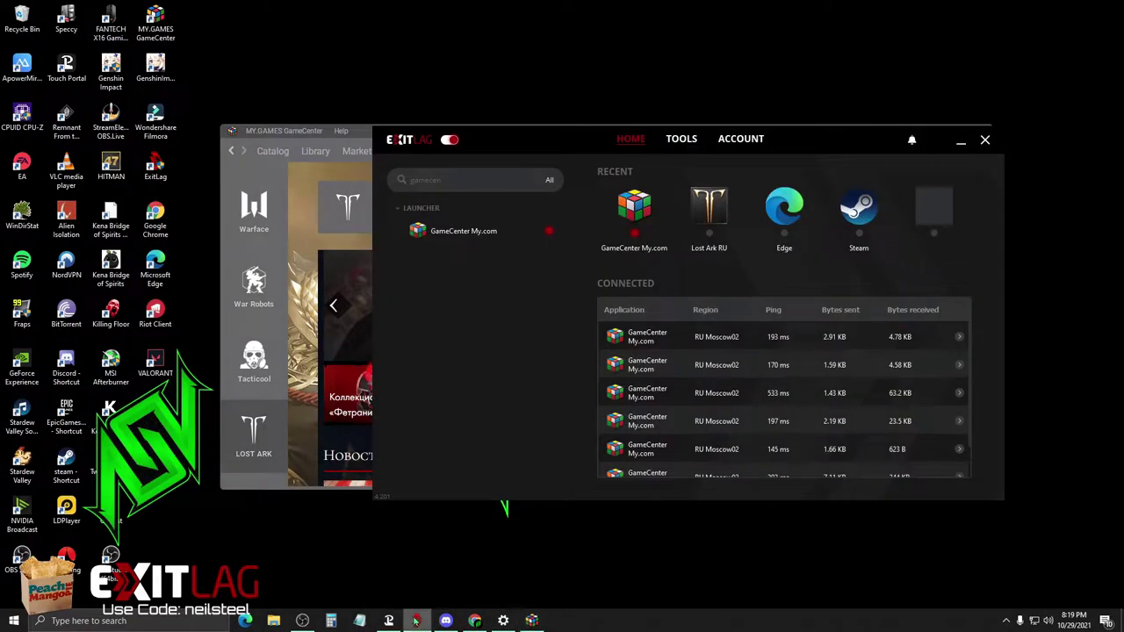
Search the ExitLag application list for "lost ark".
left_click(460, 182)
key("ctrl+a")
type("lost ar")
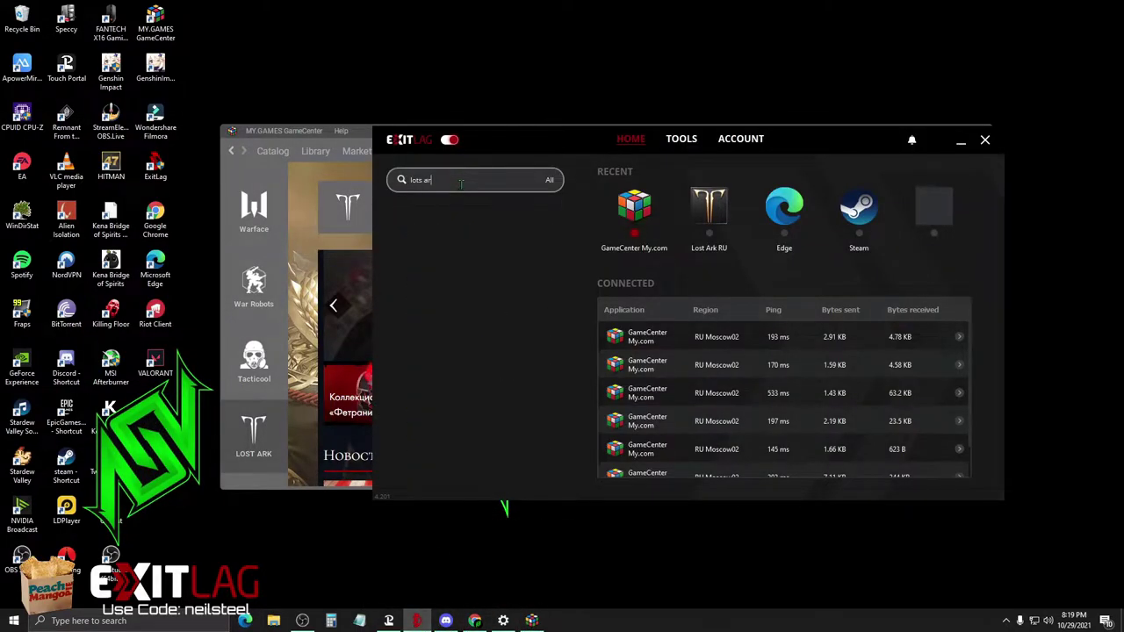
type("k")
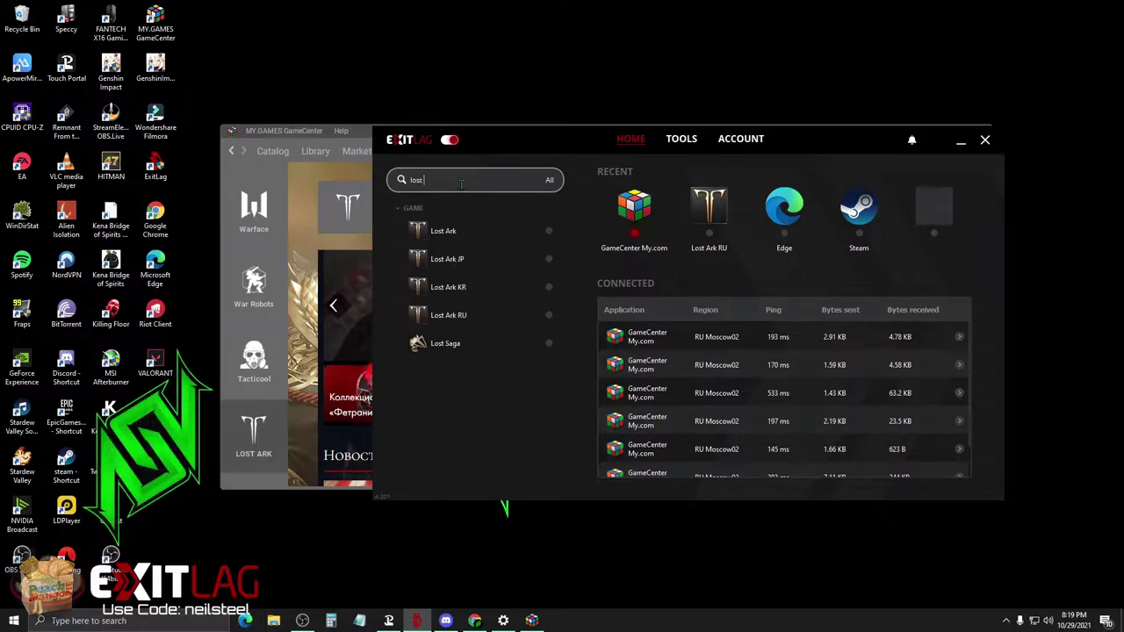
Open Lost Ark RU, choose its server region and apply the routes, leaving ExitLag minimized.
left_click(465, 322)
left_click(712, 227)
left_click(679, 279)
left_click(772, 469)
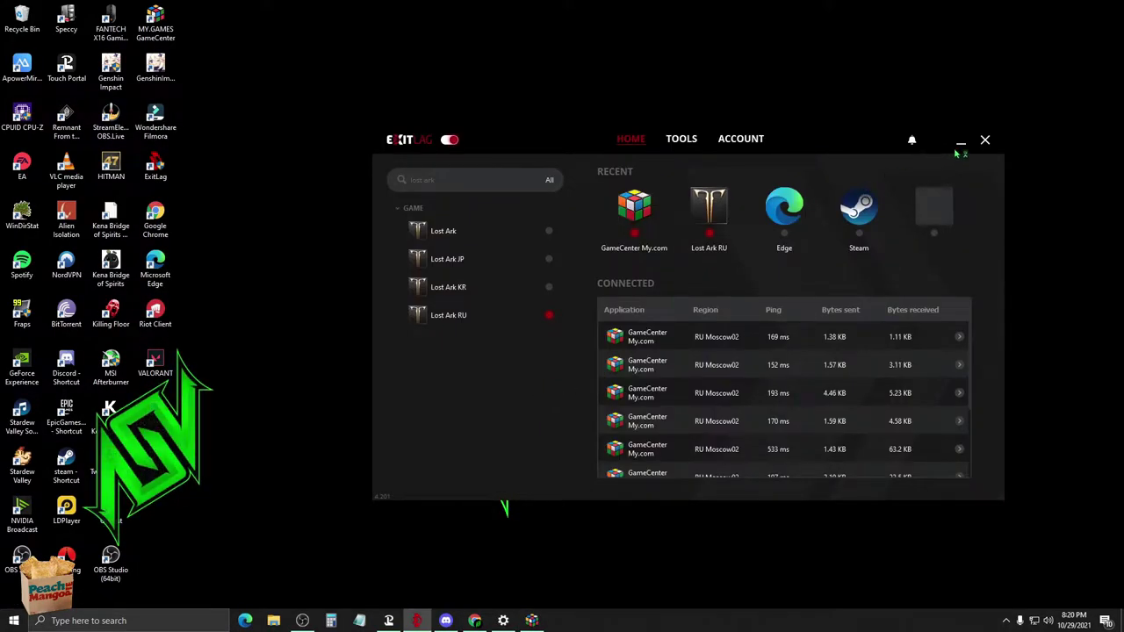
left_click(960, 144)
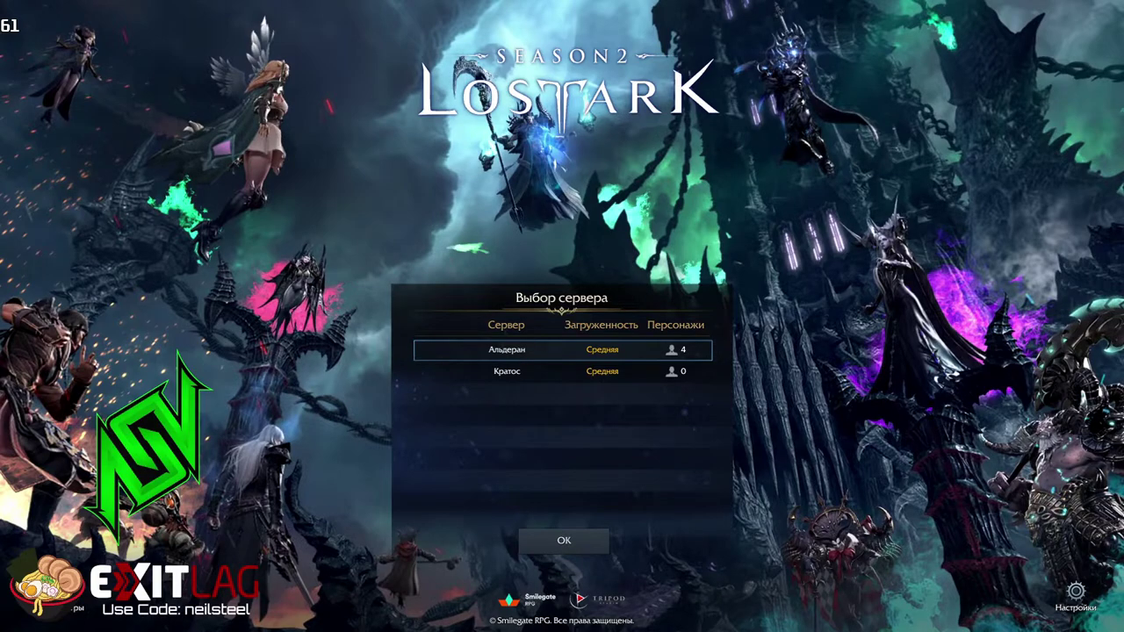
Switch from the game to Chrome and examine the Russian client instructions and downloads on the Lost Ark English patch page.
key("alt+Tab")
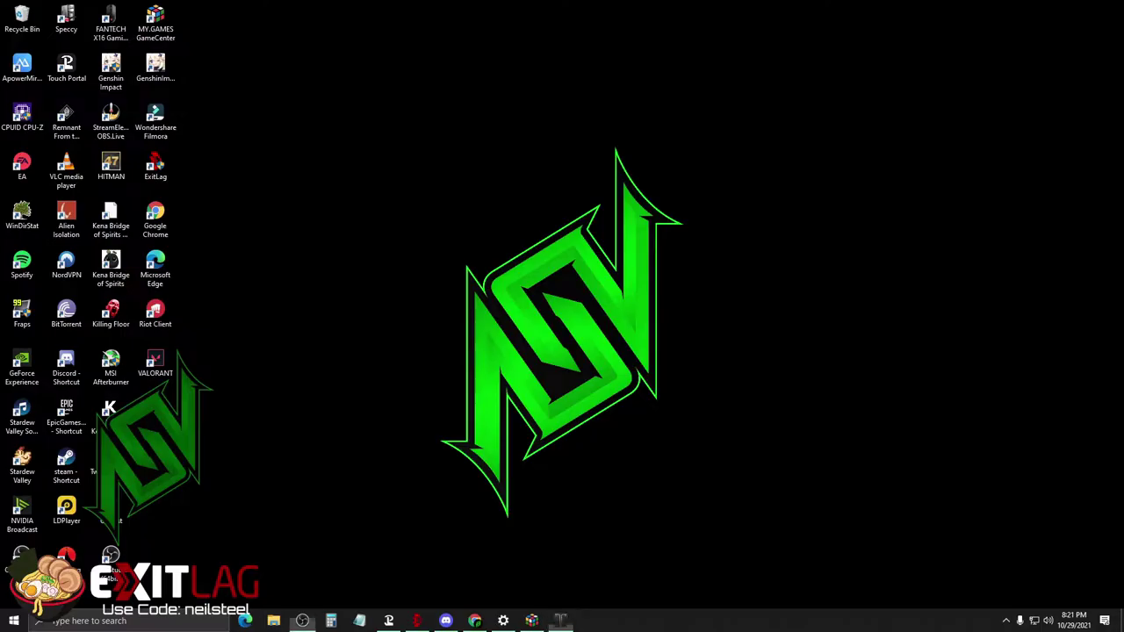
left_click(475, 619)
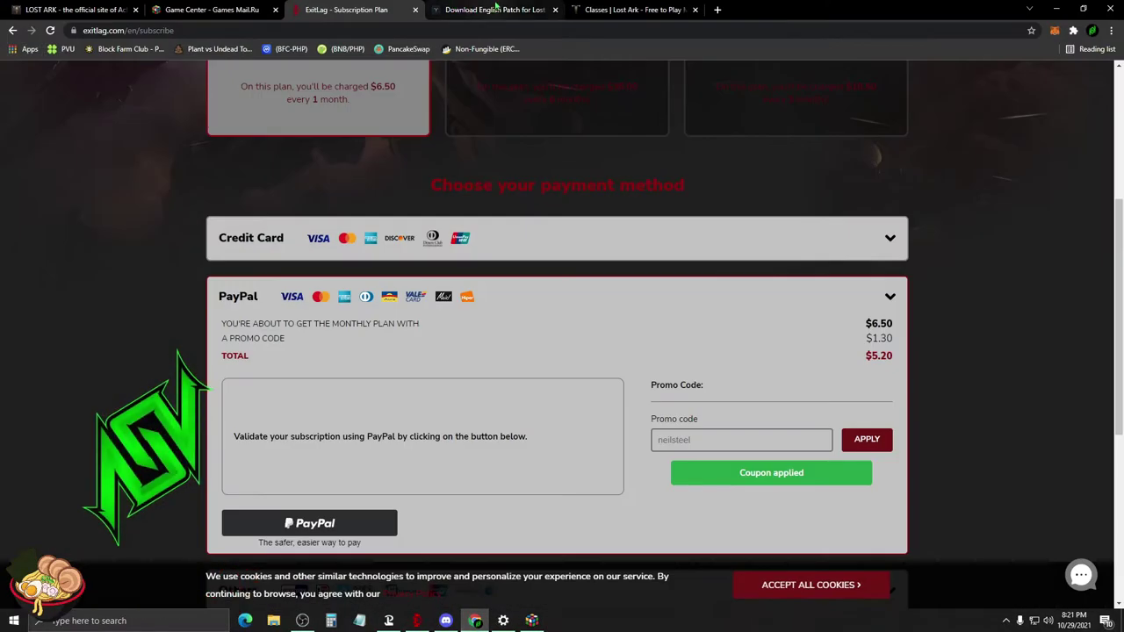
left_click(492, 16)
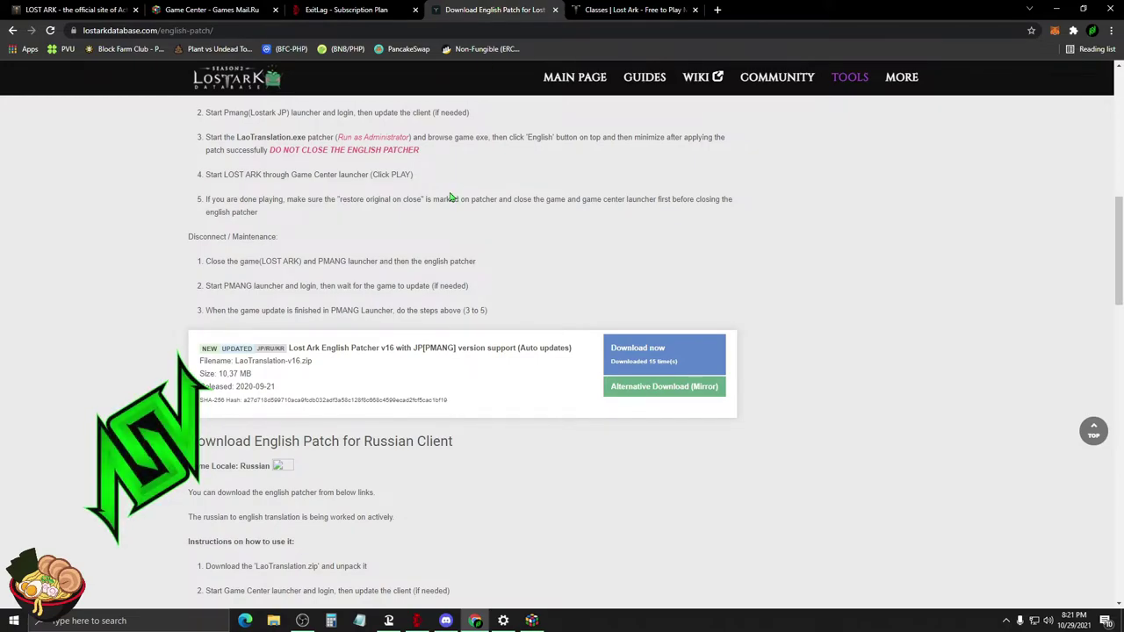
scroll(452, 199, "up", 7)
scroll(467, 304, "down", 12)
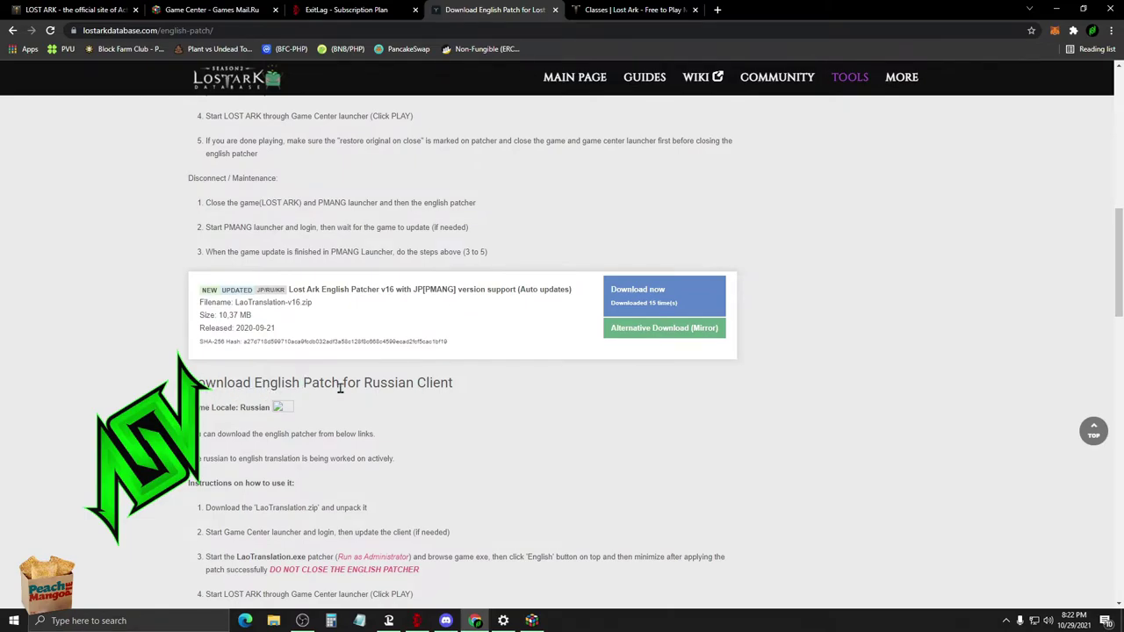
scroll(377, 386, "down", 5)
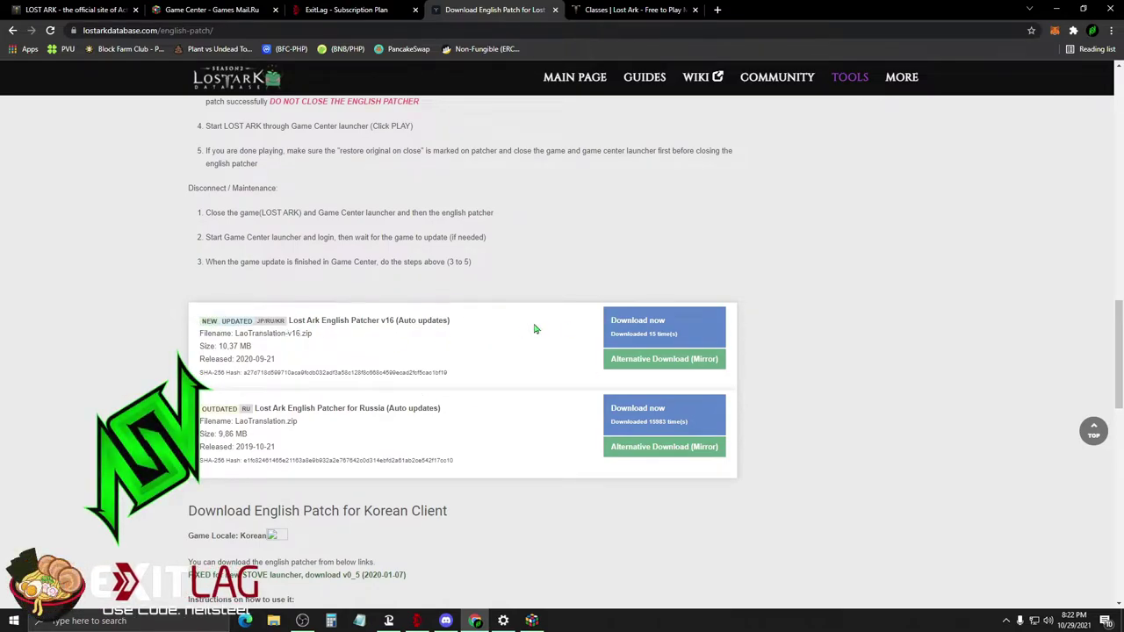
left_click(1056, 10)
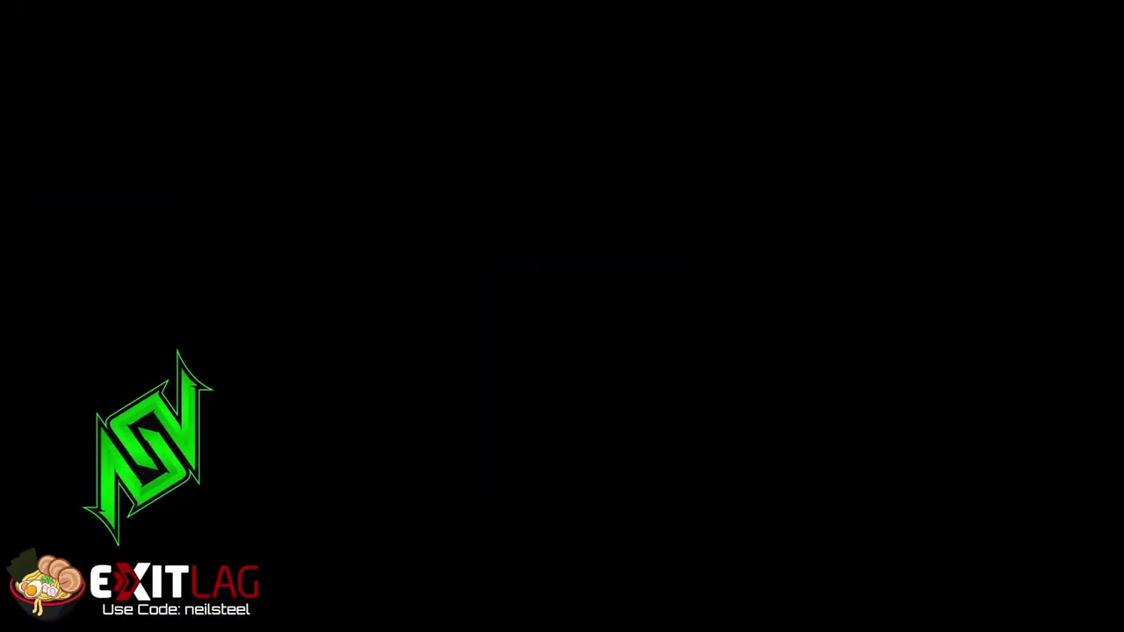